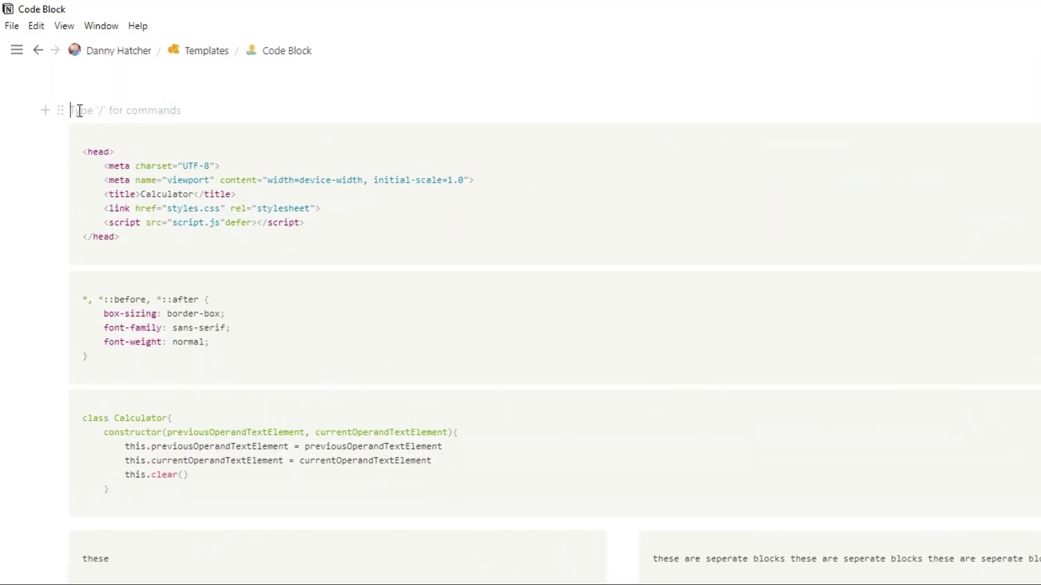
Turn the empty line into a code block, then convert it back into plain text
click(60, 111)
mouse_move(65, 138)
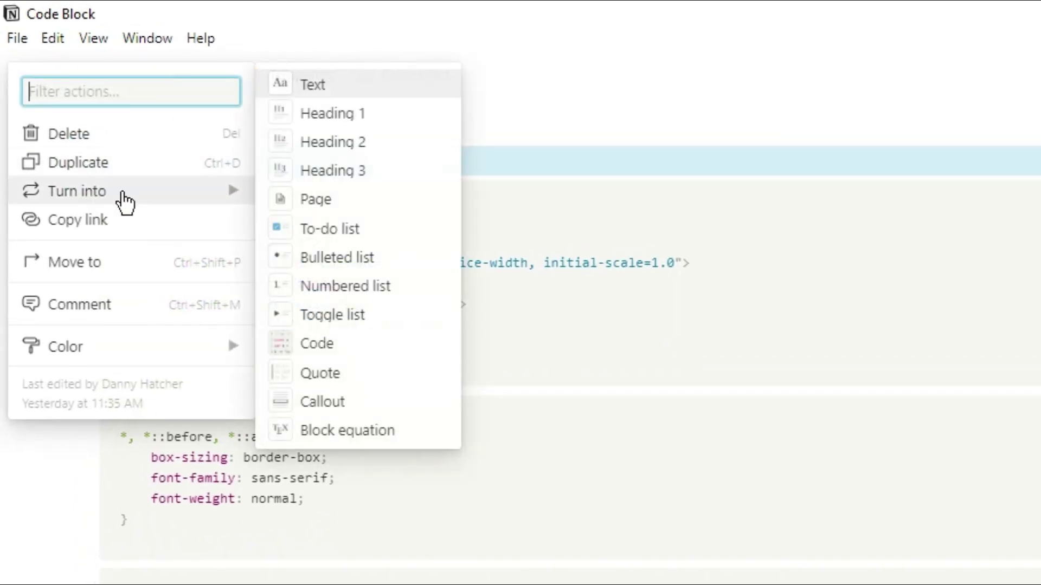
click(346, 347)
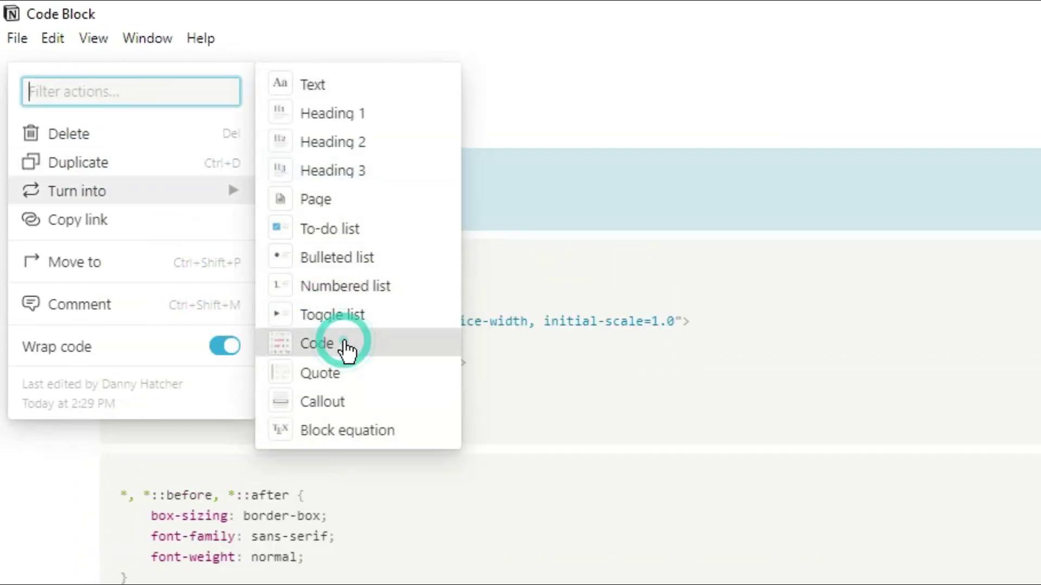
click(257, 182)
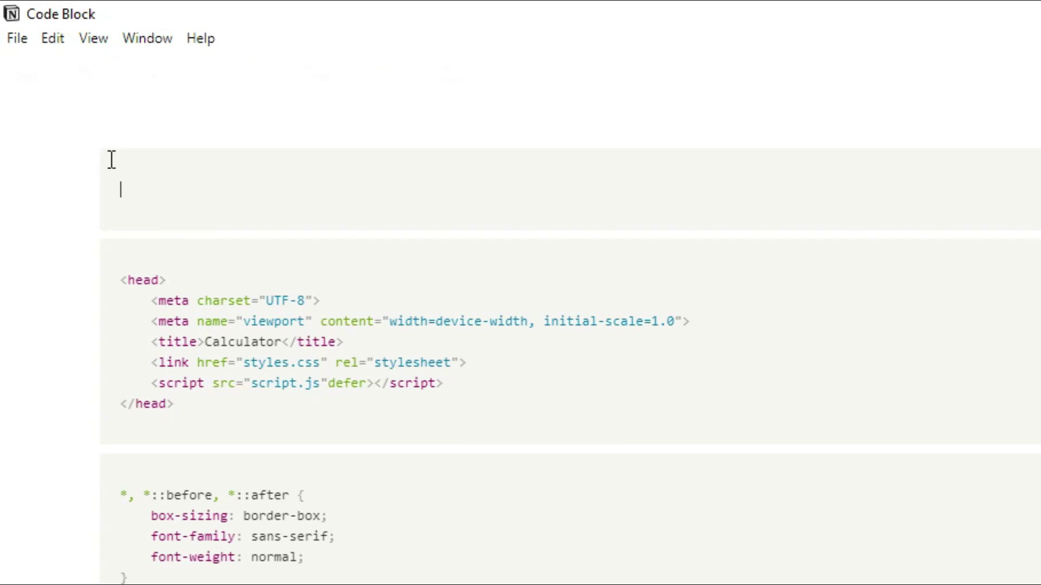
click(85, 161)
mouse_move(84, 196)
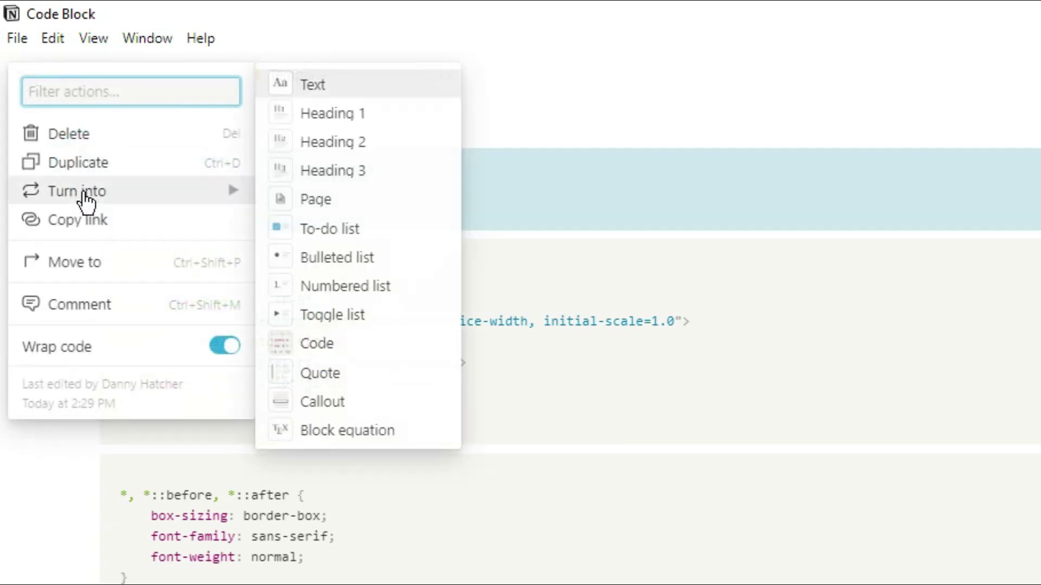
click(347, 87)
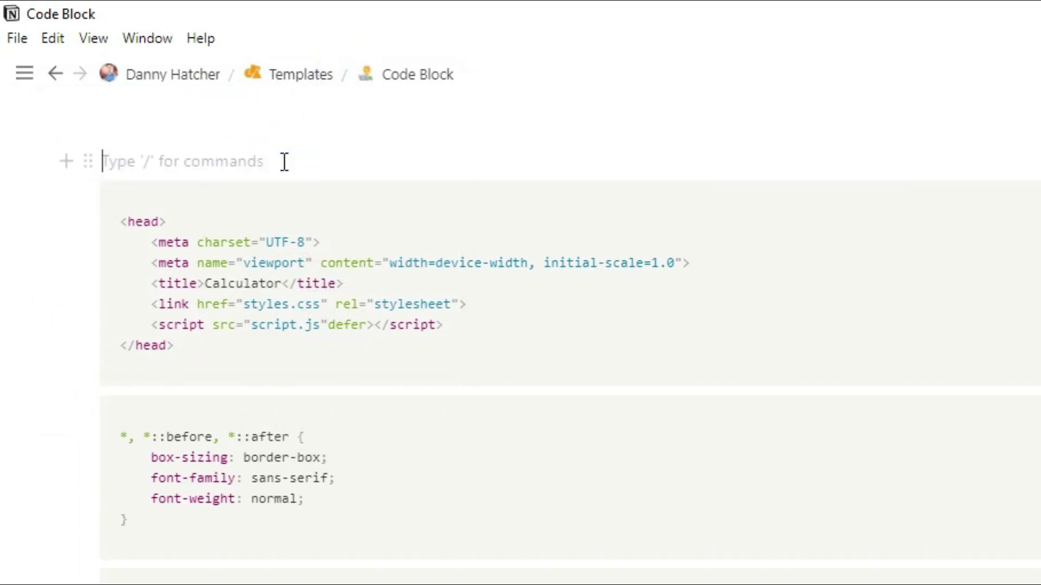
Insert a code block with /cod, then turn it back into plain text
text(/cod)
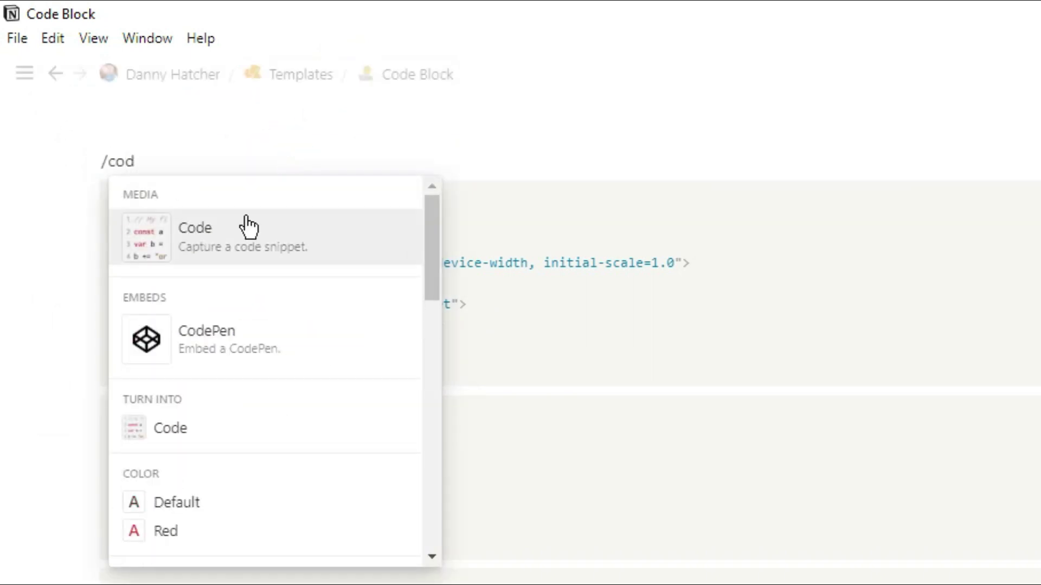
click(234, 231)
click(88, 164)
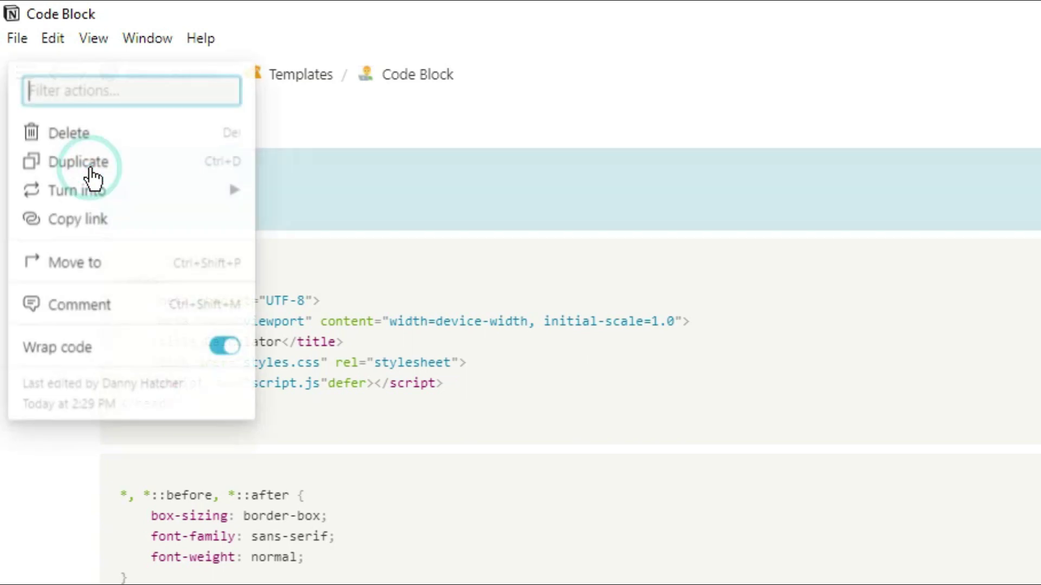
mouse_move(112, 202)
click(333, 89)
click(303, 164)
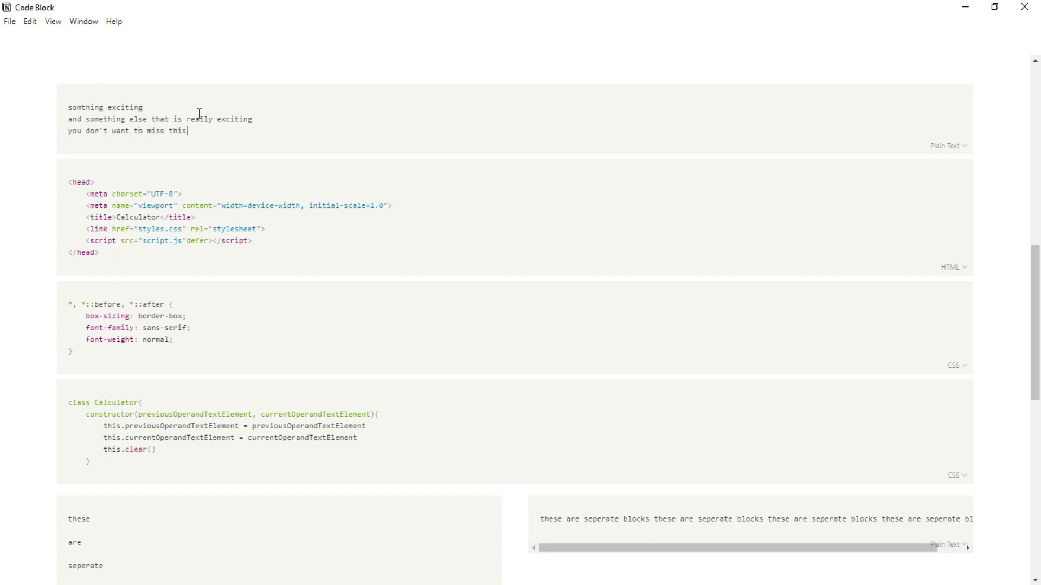
Copy the three code lines, paste them on a new line above, and delete that duplicate text block
click(899, 98)
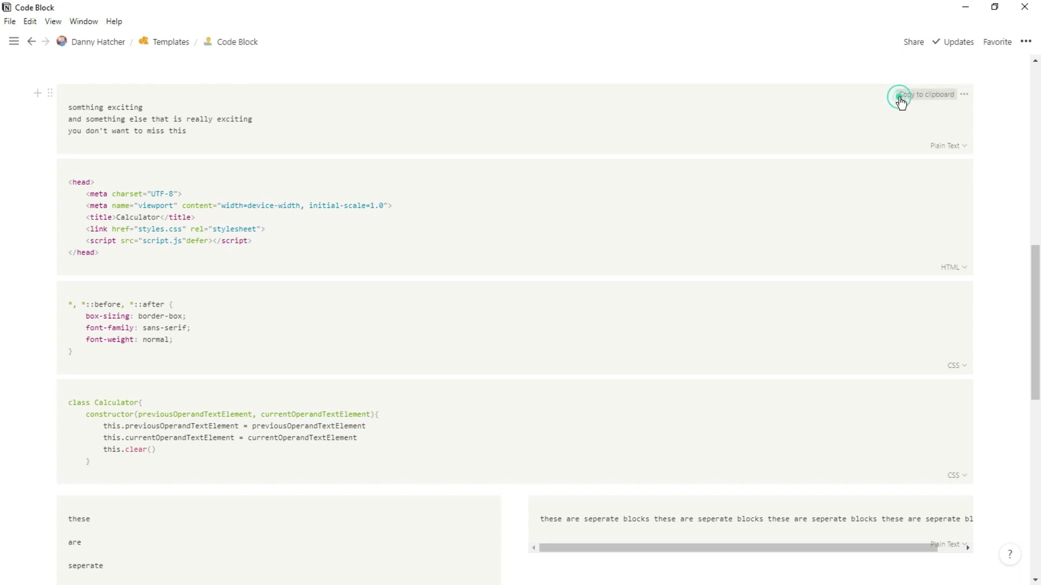
click(806, 67)
text(somthing exciting and something else that is really exciting you don't want to miss this)
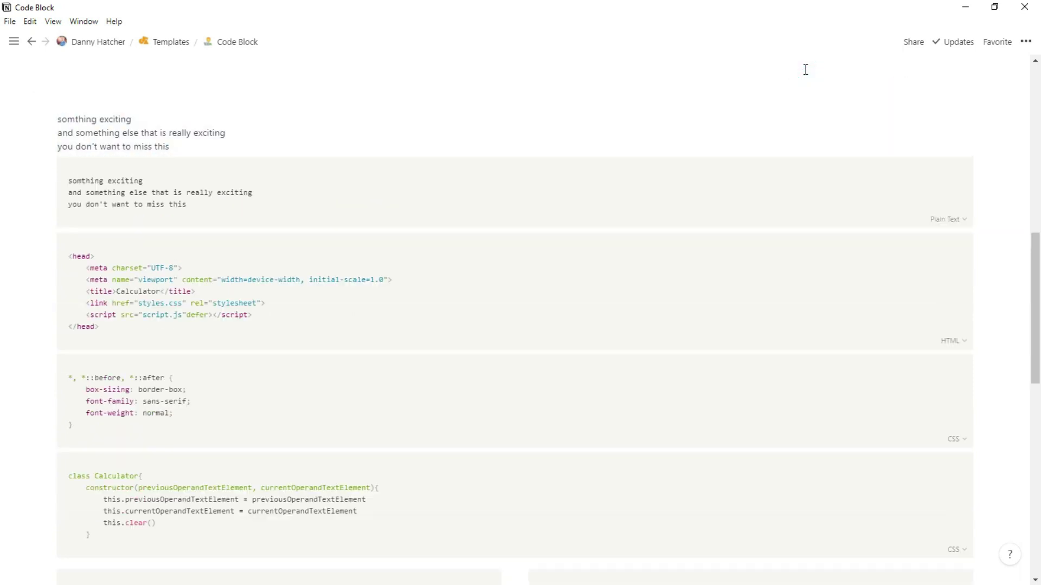
key(Escape)
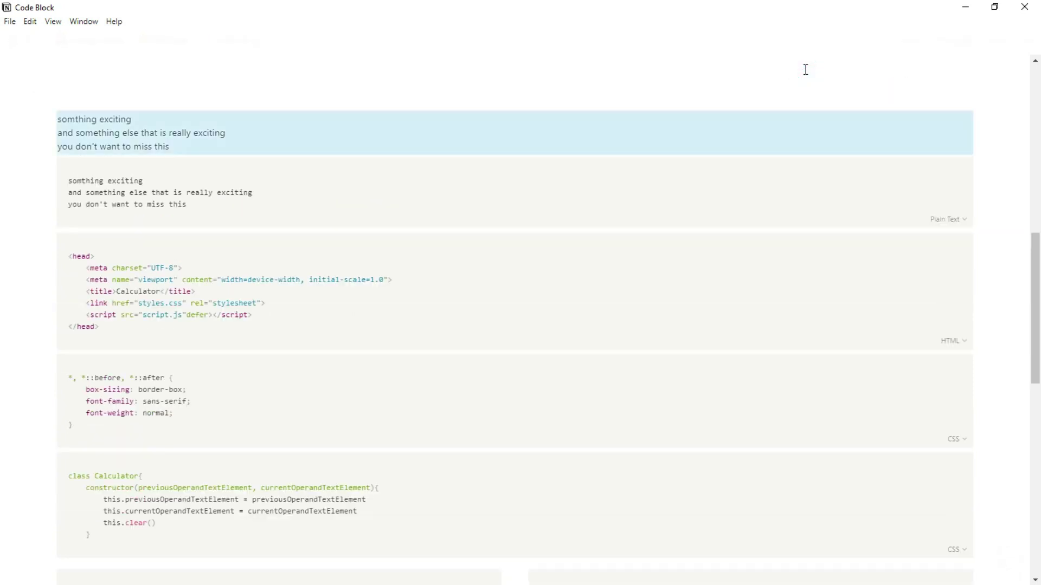
click(178, 146)
click(49, 119)
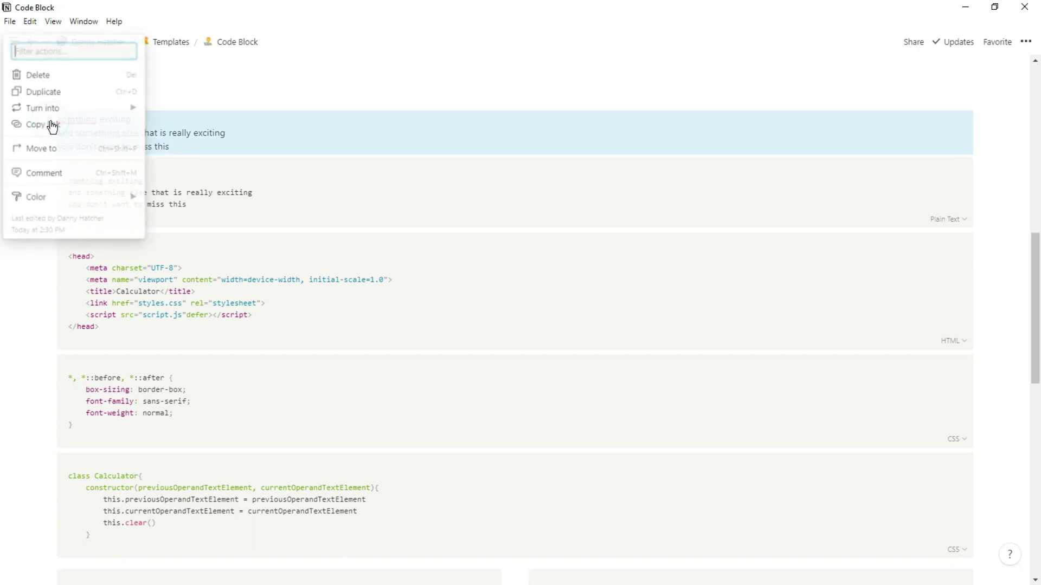
click(208, 119)
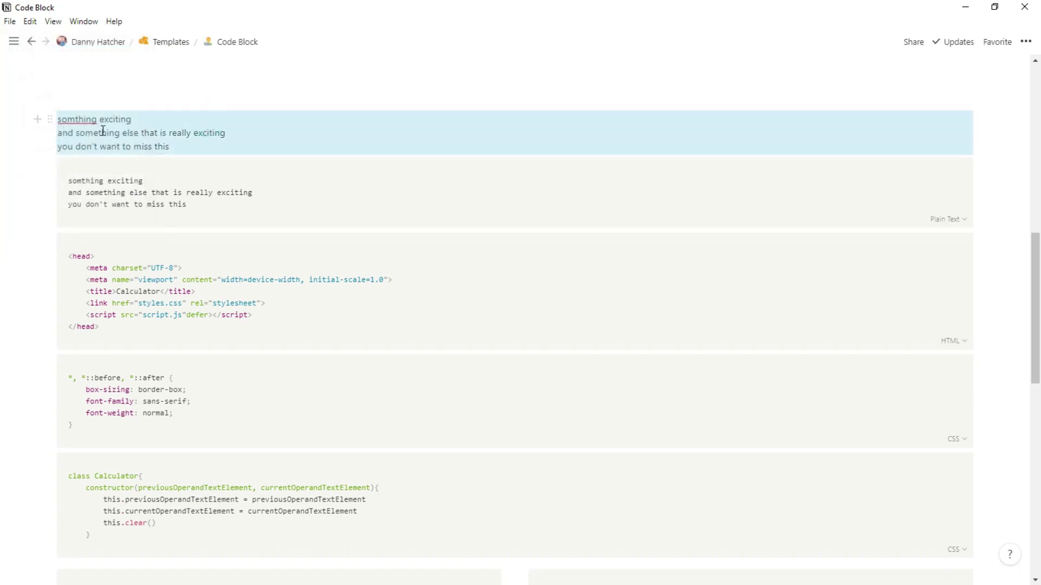
key(Delete)
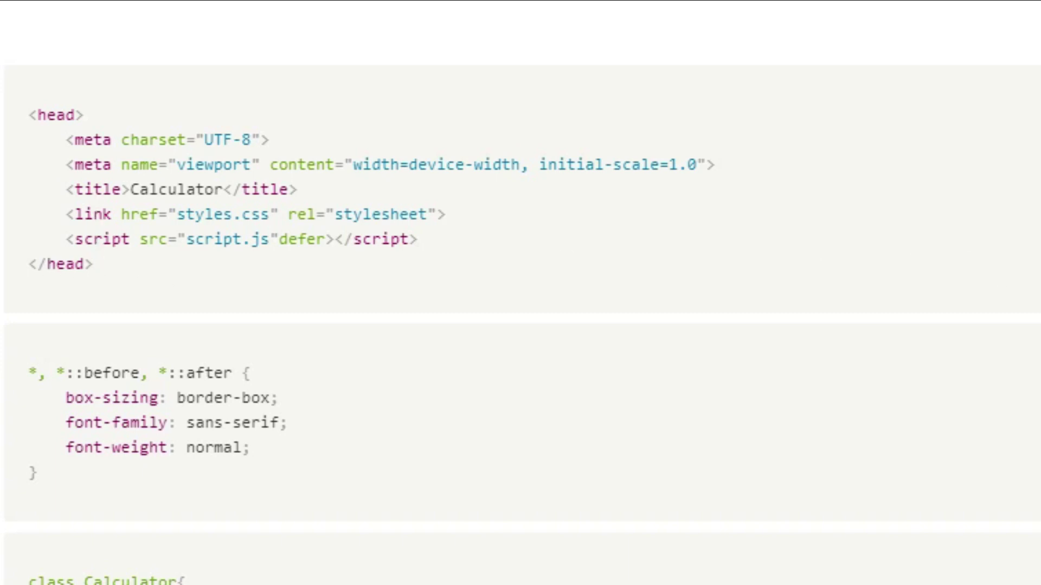
Change the class Calculator block's language label from CSS to JavaScript
click(888, 36)
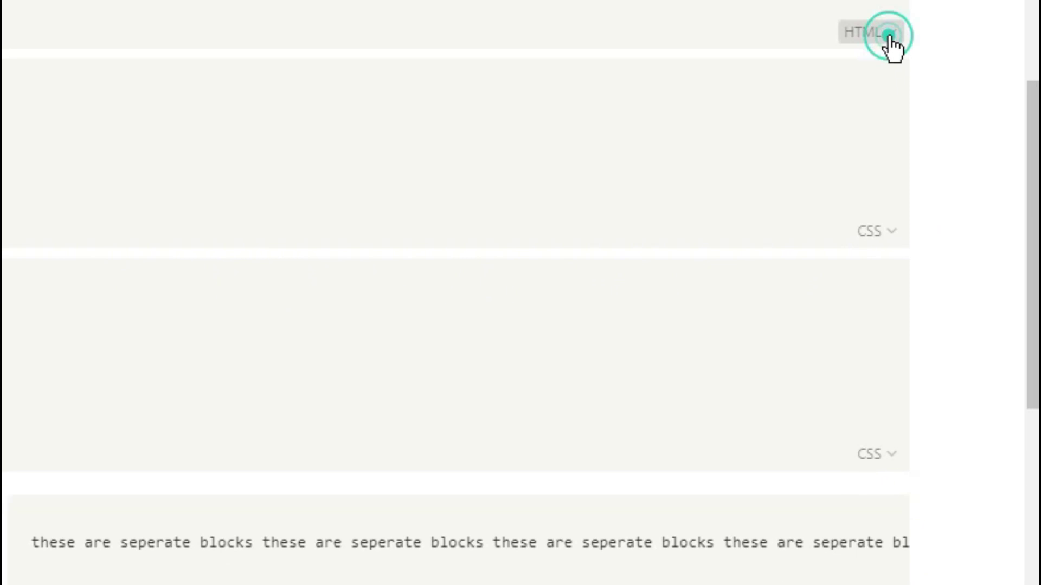
scroll(876, 167, down, 1)
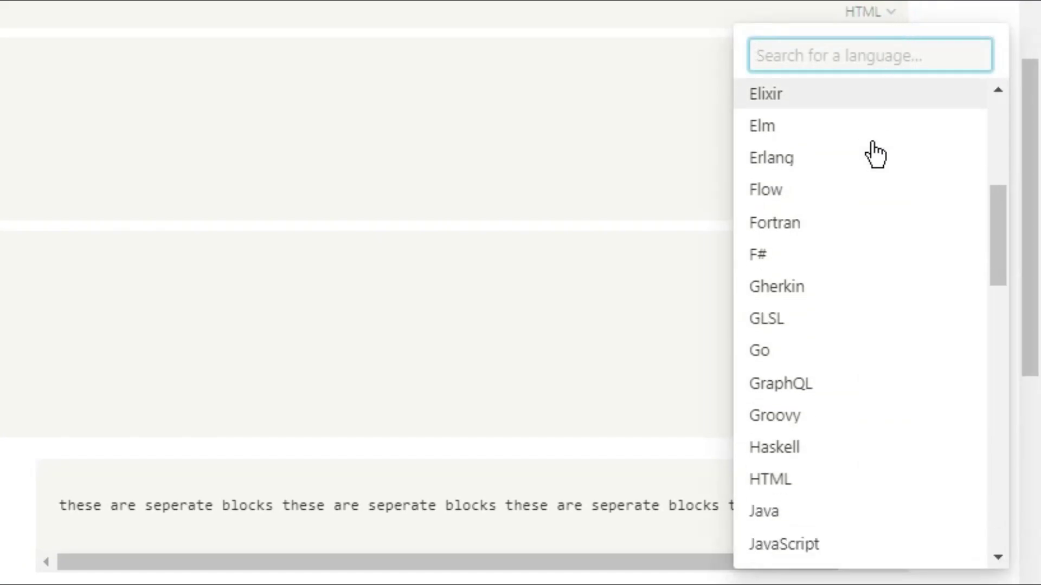
scroll(874, 163, down, 1)
scroll(868, 339, down, 2)
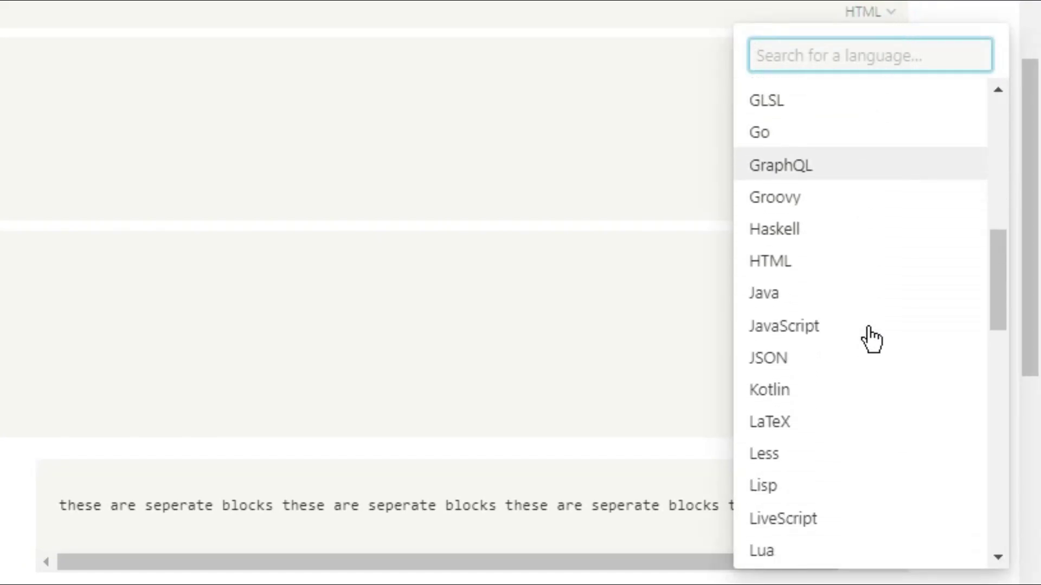
scroll(871, 341, down, 1)
scroll(871, 346, up, 5)
click(229, 171)
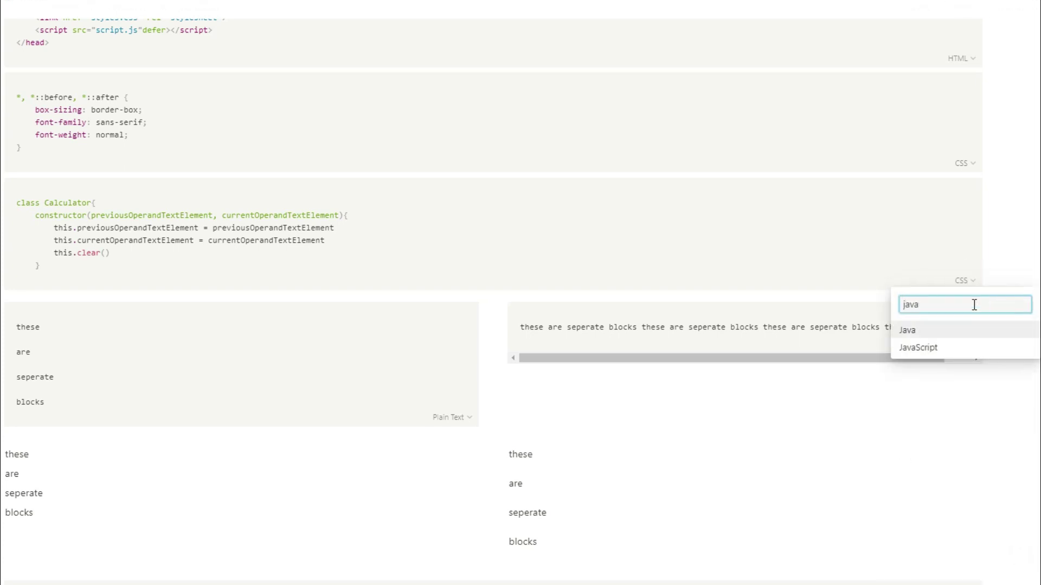
click(959, 349)
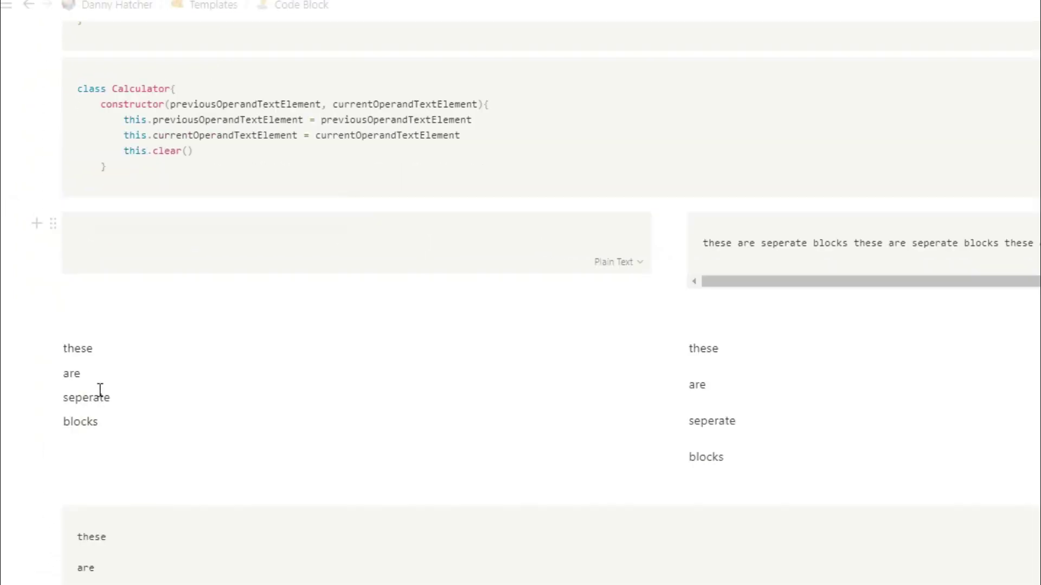
Paste the four separate lines into the empty code block and convert it to one text block
drag(105, 422, 94, 362)
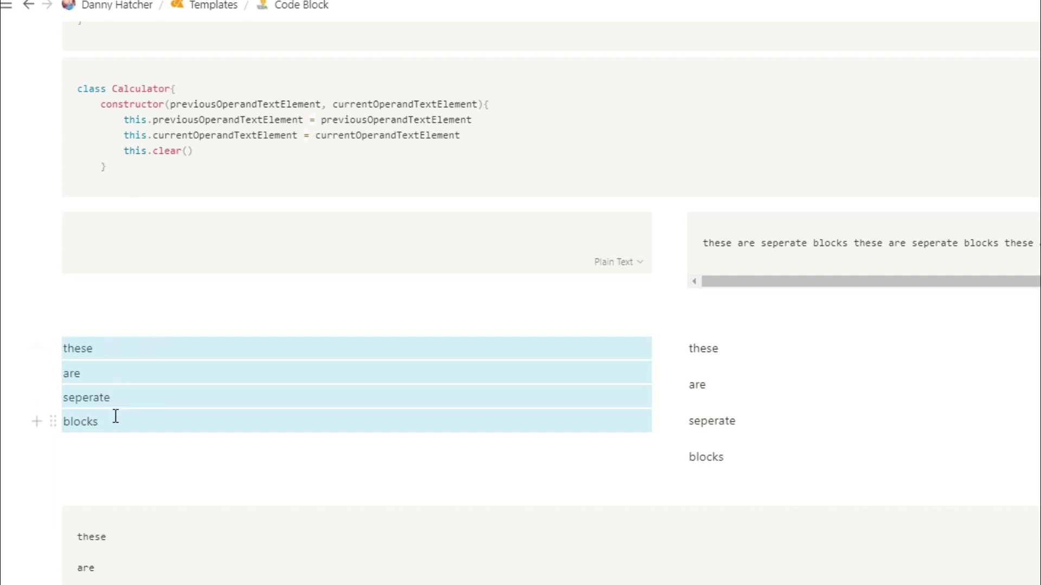
click(126, 244)
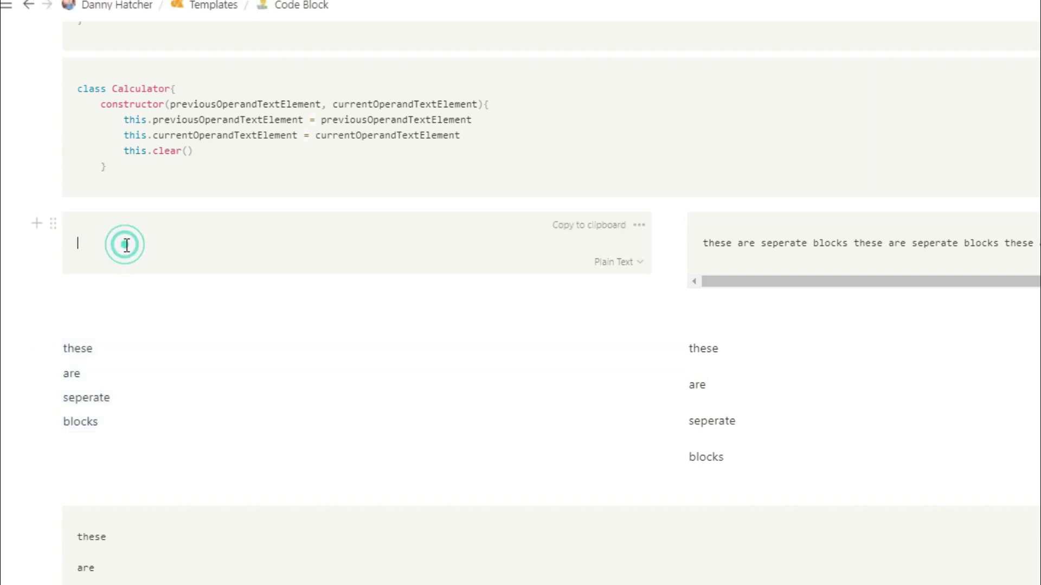
text(these  are  seperate  blocks)
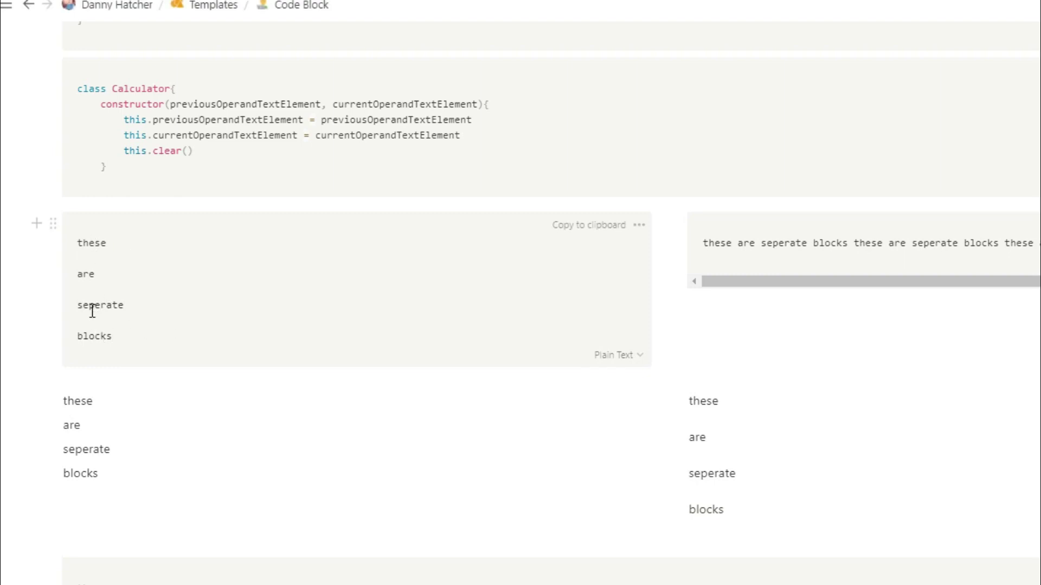
click(53, 223)
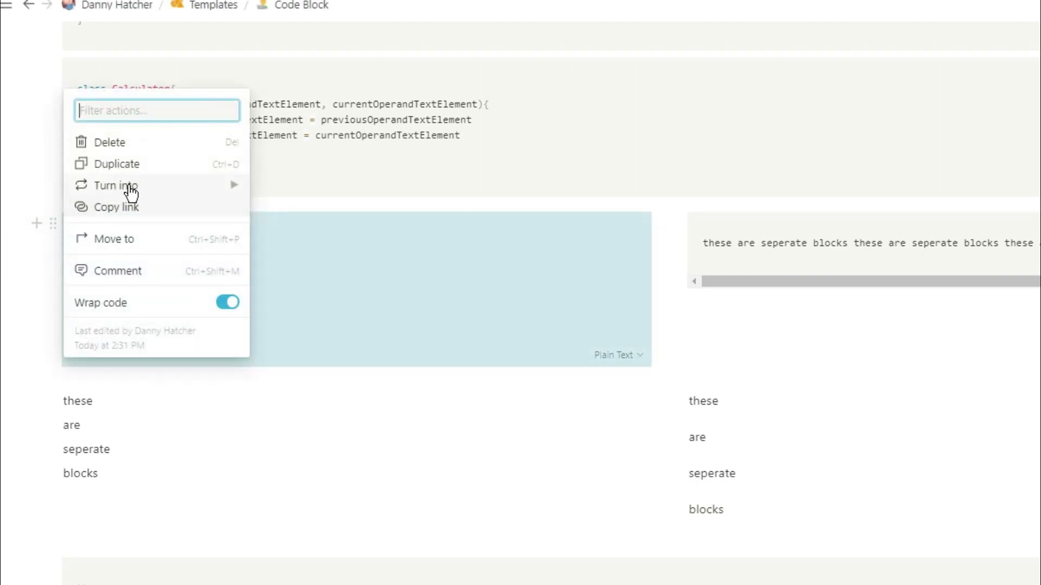
mouse_move(193, 191)
click(310, 54)
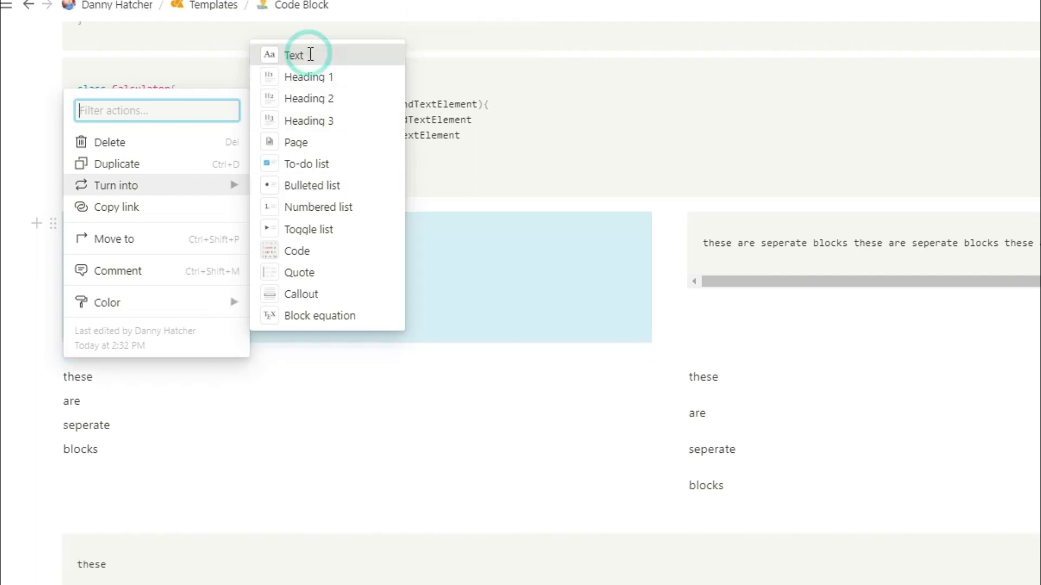
click(155, 244)
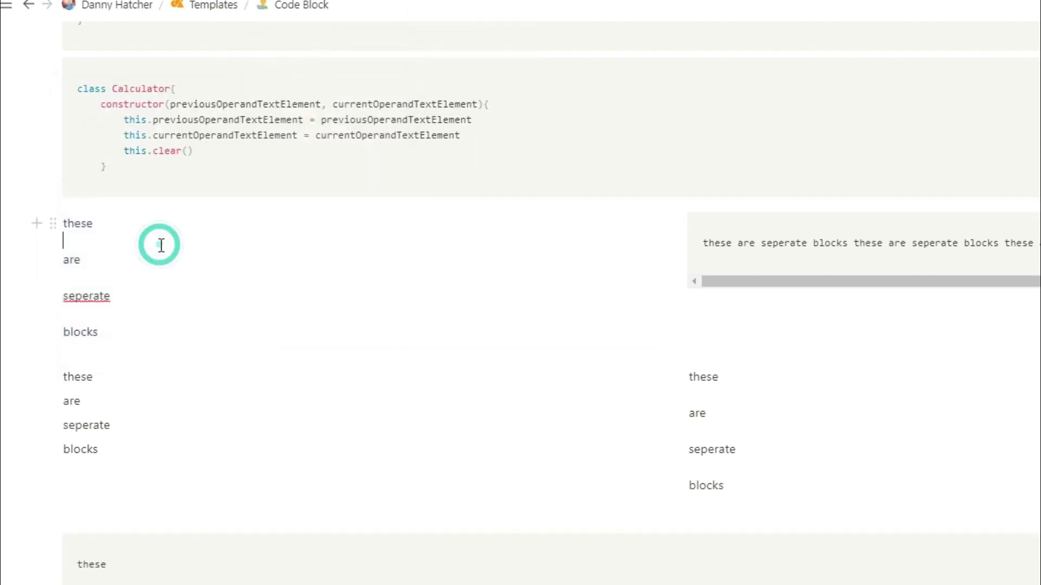
click(50, 223)
click(314, 244)
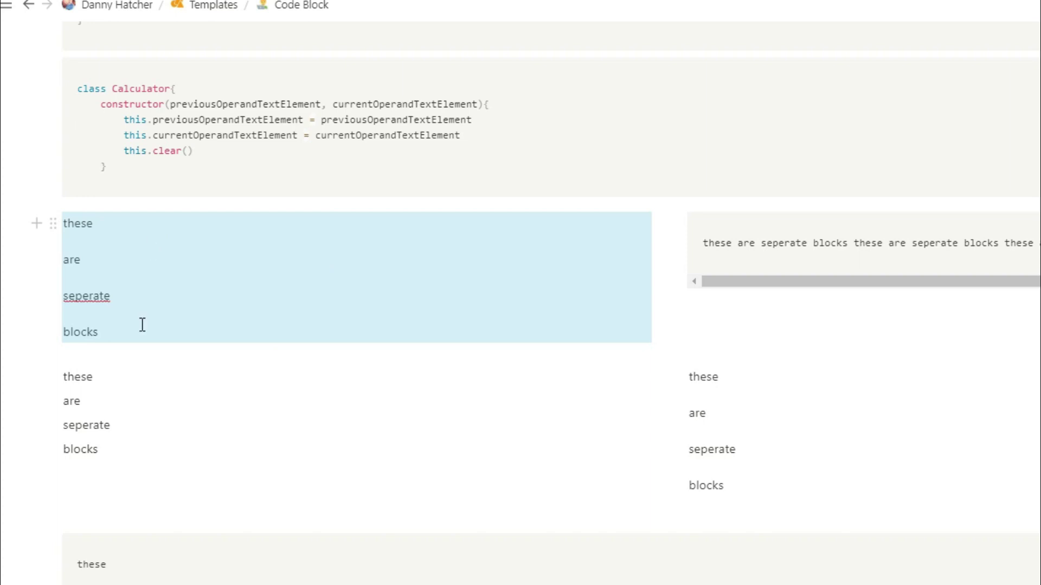
Make the four-word text a code block and delete the blank lines between 'these', 'are', 'seperate', 'blocks'
click(111, 244)
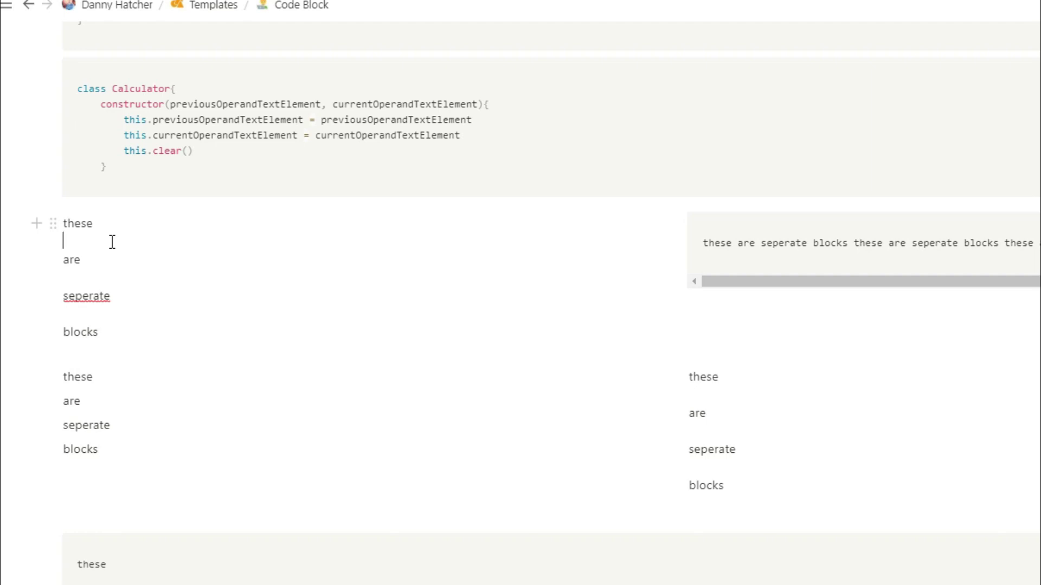
key(ctrl+alt+8)
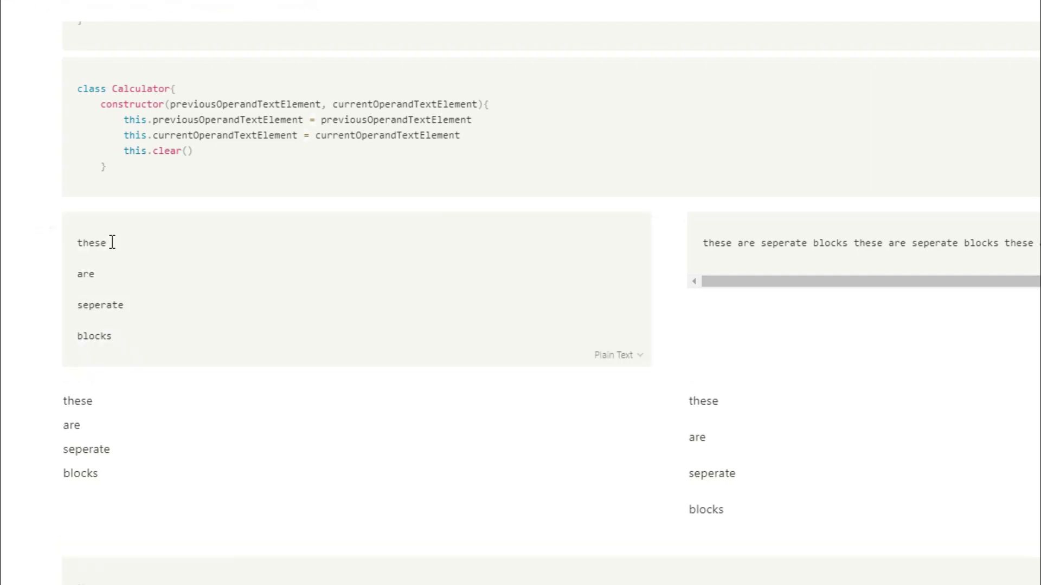
key(BackSpace)
key(Down)
key(Down)
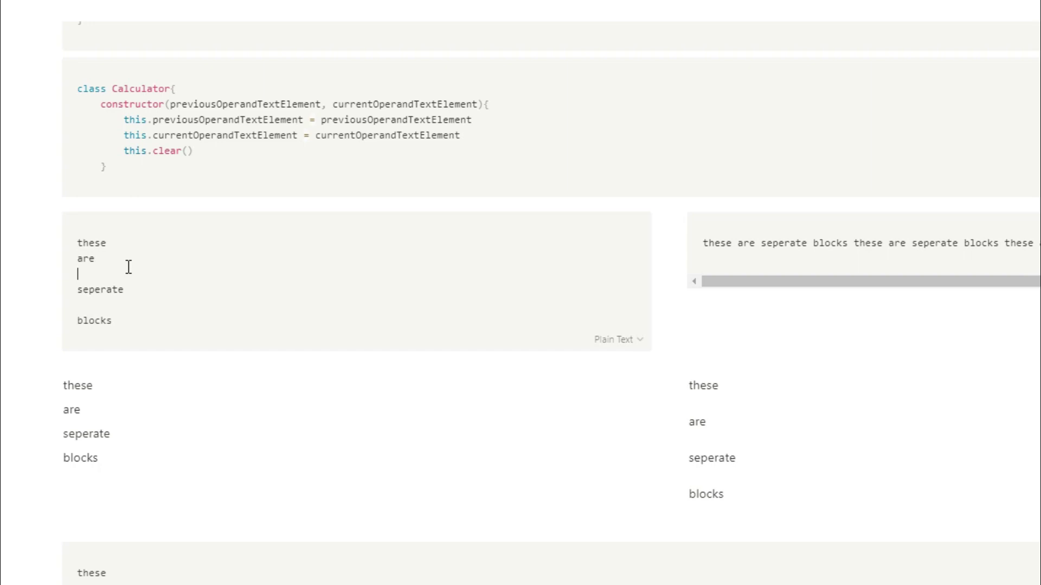
key(BackSpace)
key(Down)
key(Down)
key(Delete)
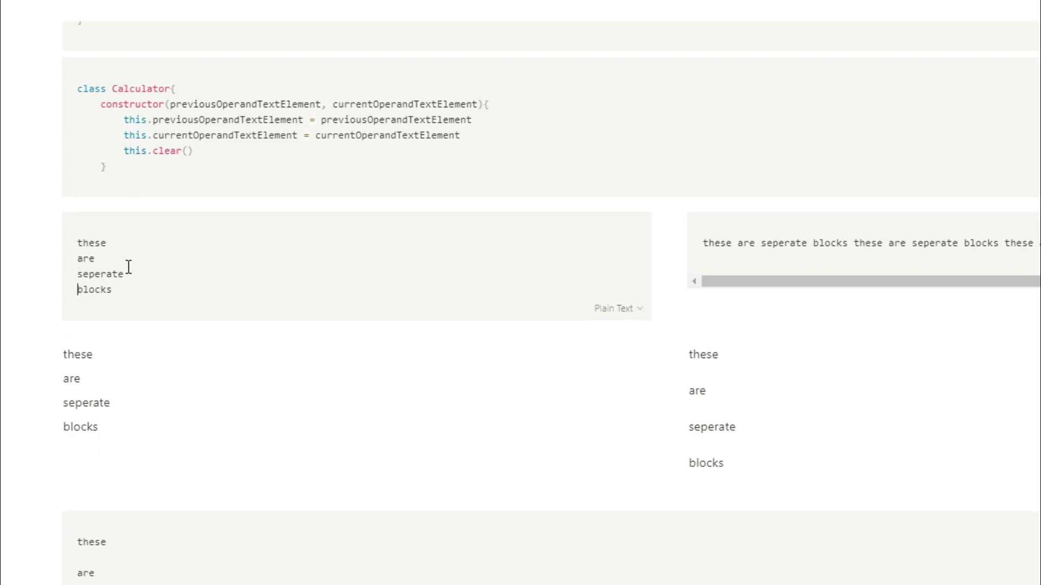
Turn the 'these / are / seperate / blocks' code block back into a single text block
click(54, 225)
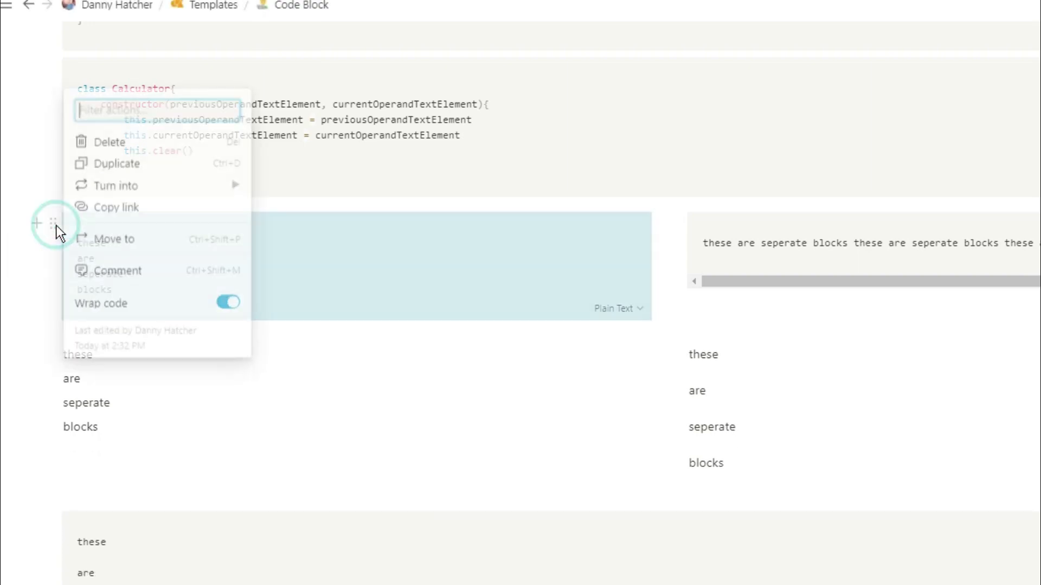
mouse_move(157, 200)
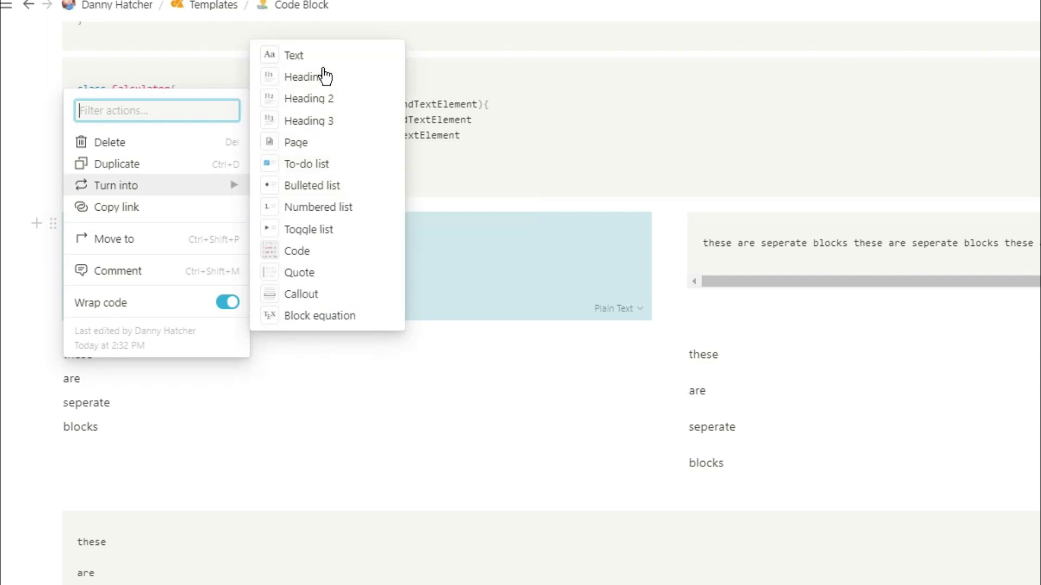
click(320, 60)
click(269, 234)
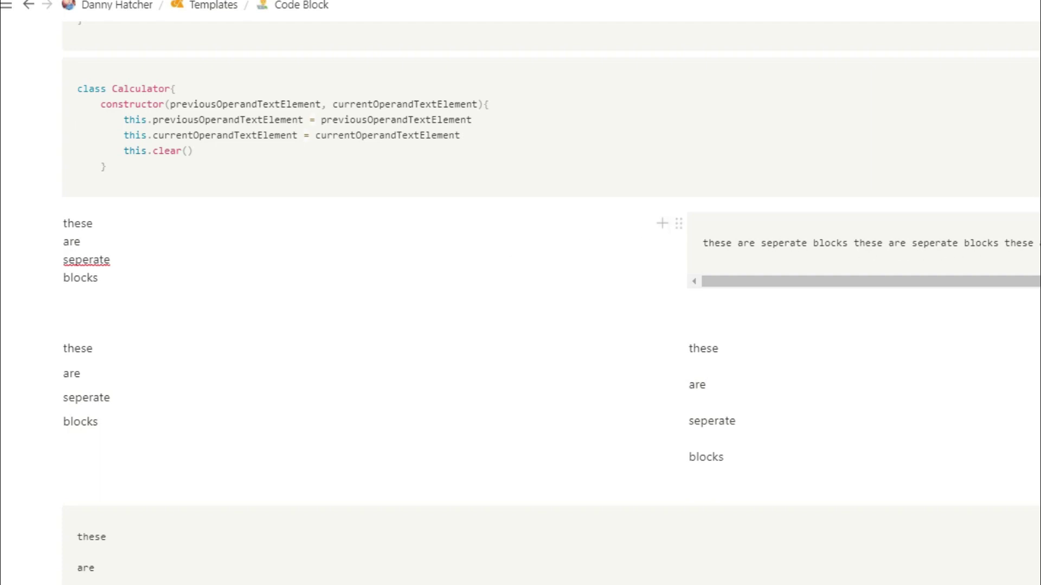
scroll(953, 282, right, 2)
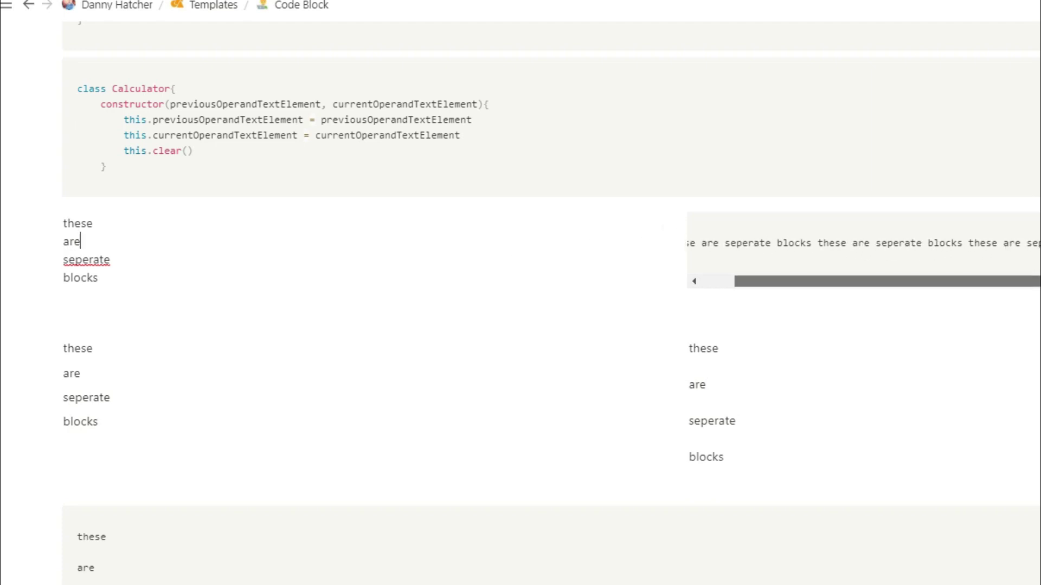
scroll(953, 282, left, 2)
click(675, 223)
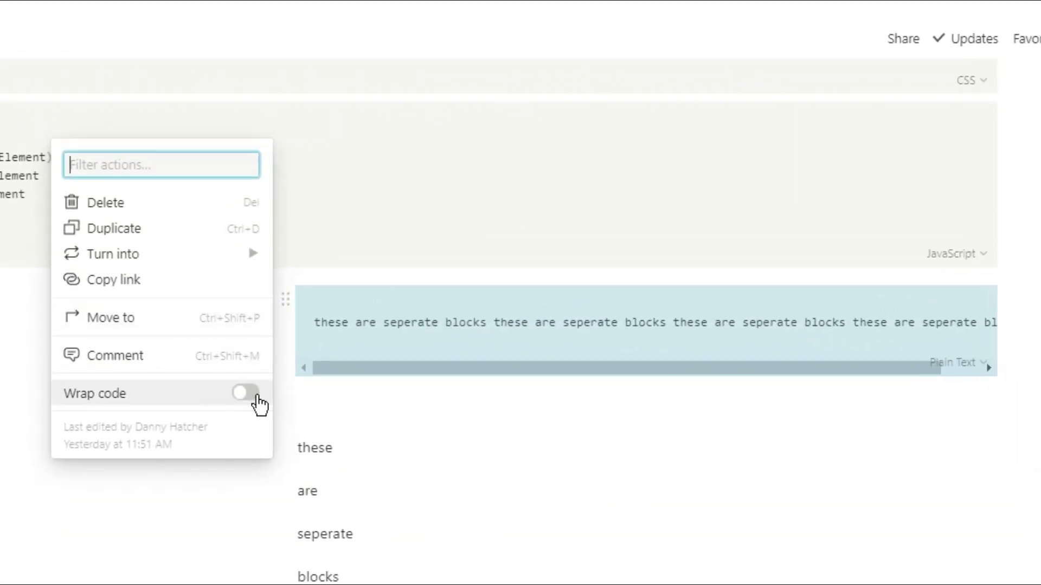
click(247, 393)
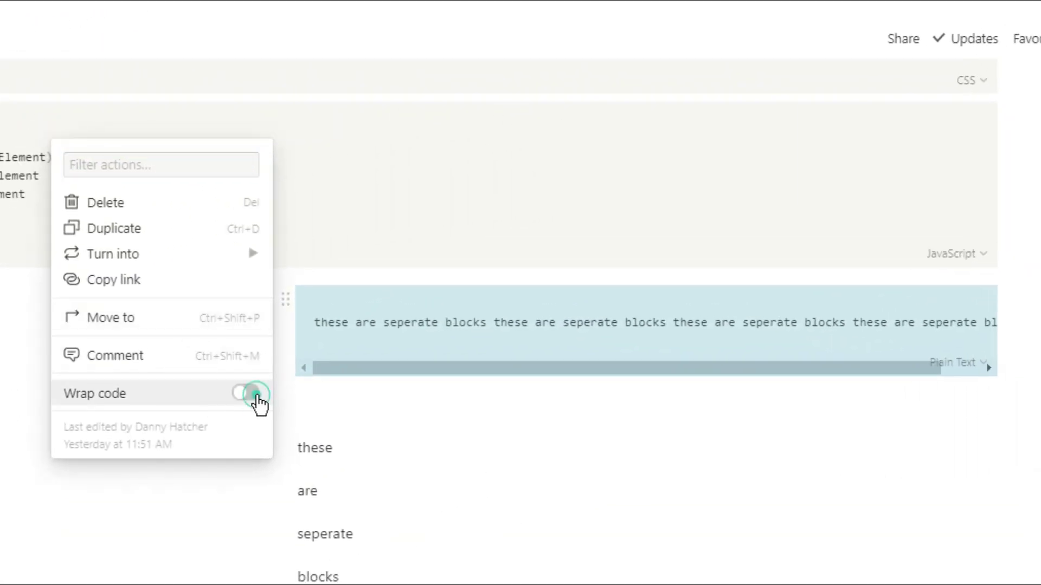
click(394, 346)
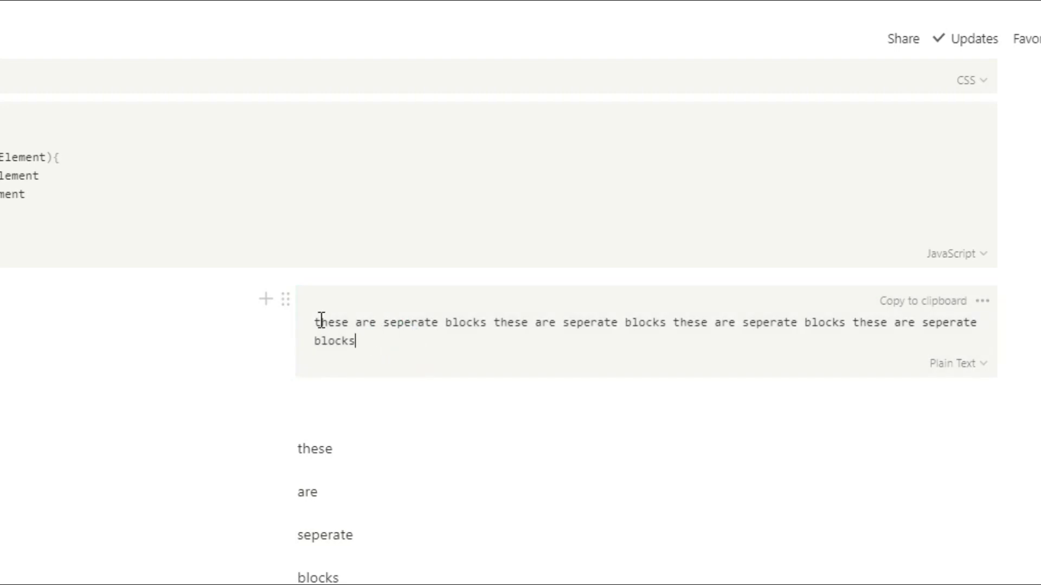
click(286, 301)
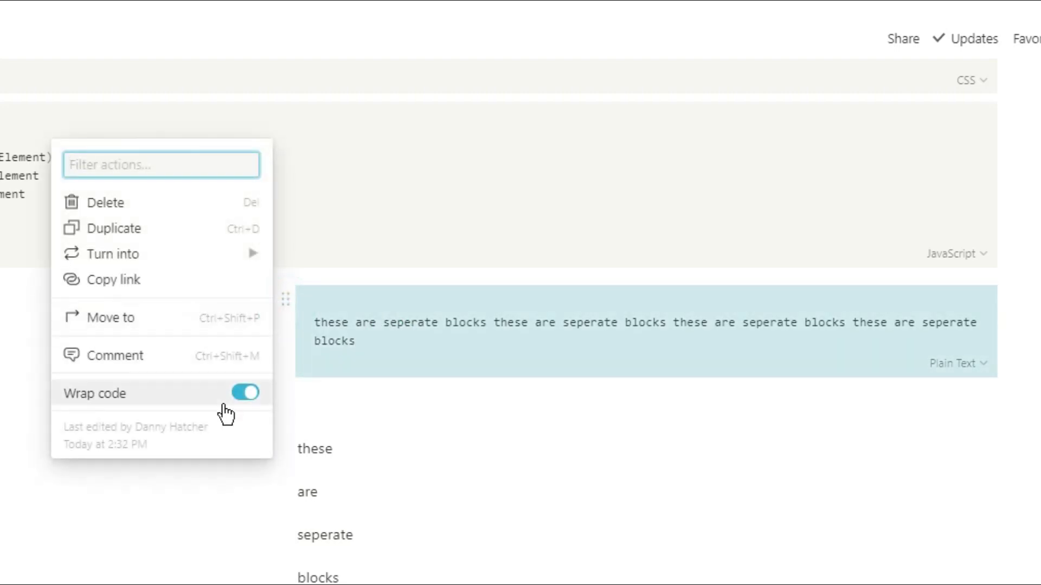
click(245, 393)
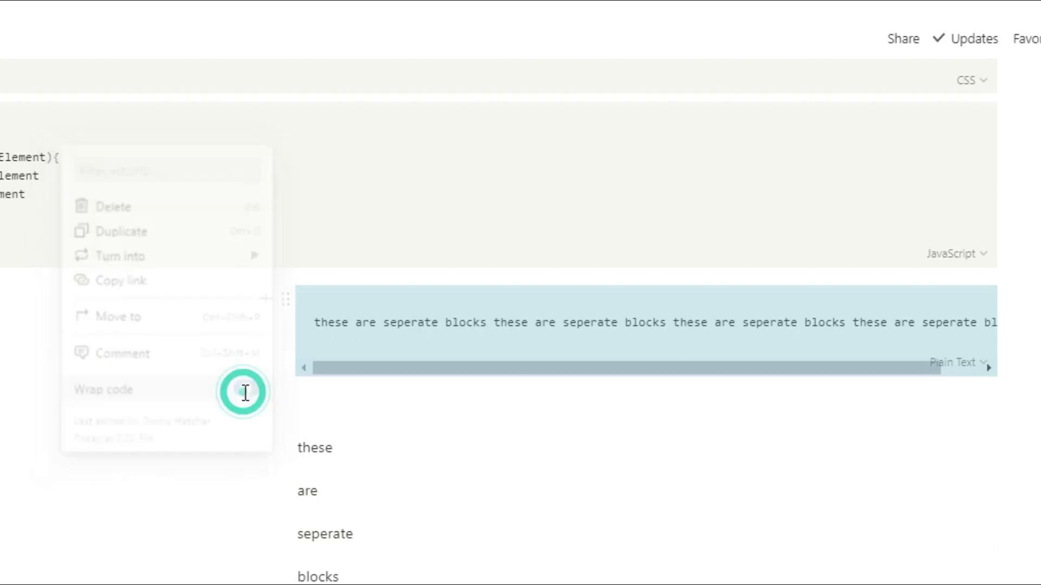
click(367, 342)
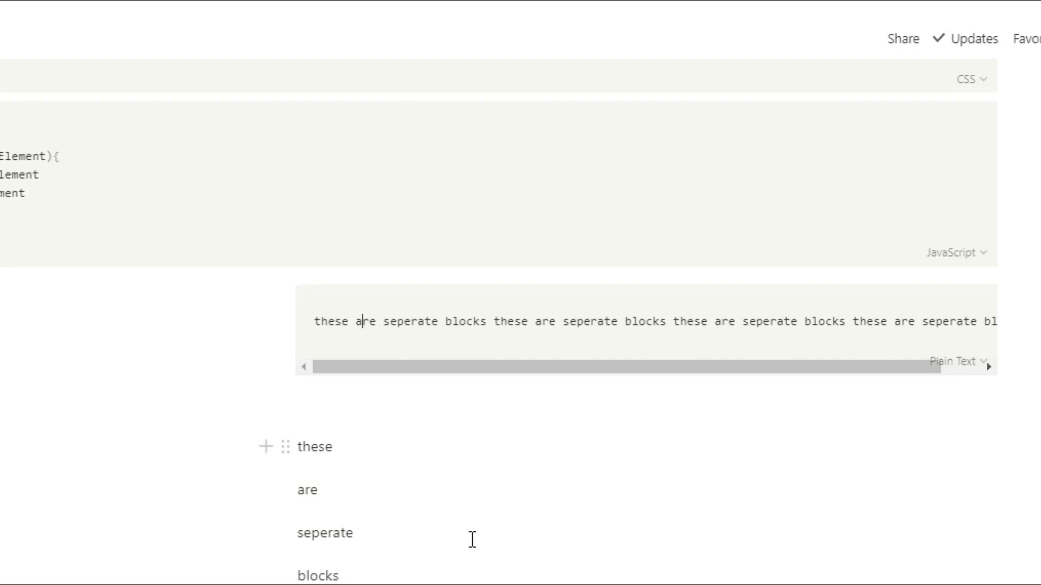
Drag the four-word code block into the Untitled table as a Plain Text row and preview it
scroll(472, 539, down, 5)
scroll(472, 540, down, 2)
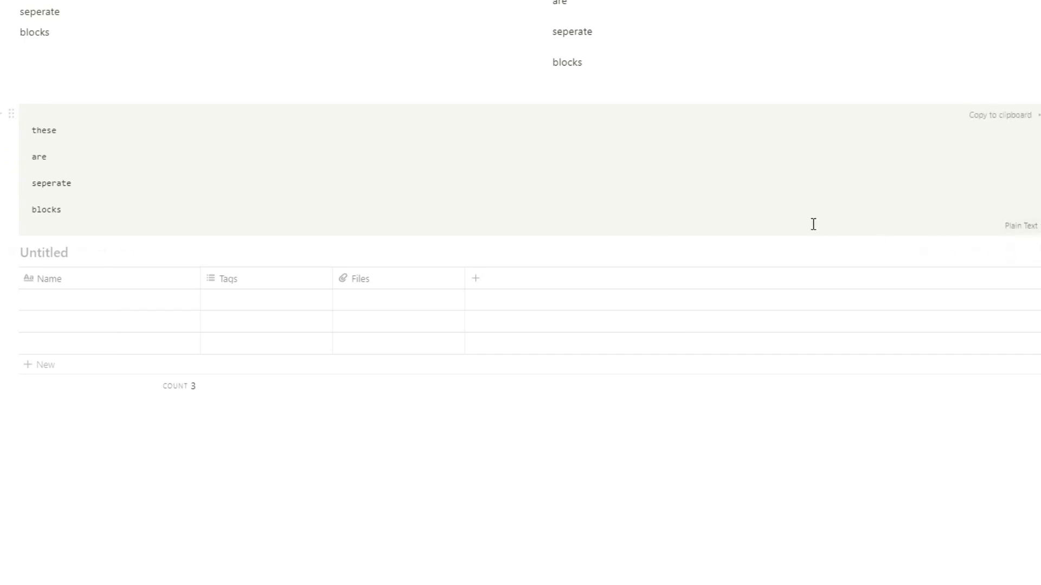
drag(11, 113, 36, 293)
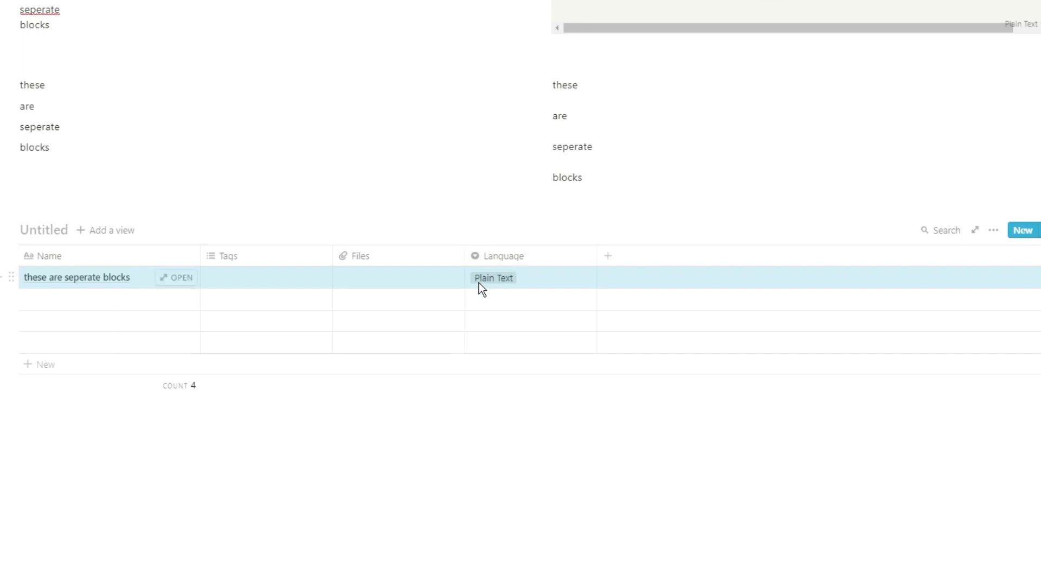
click(190, 283)
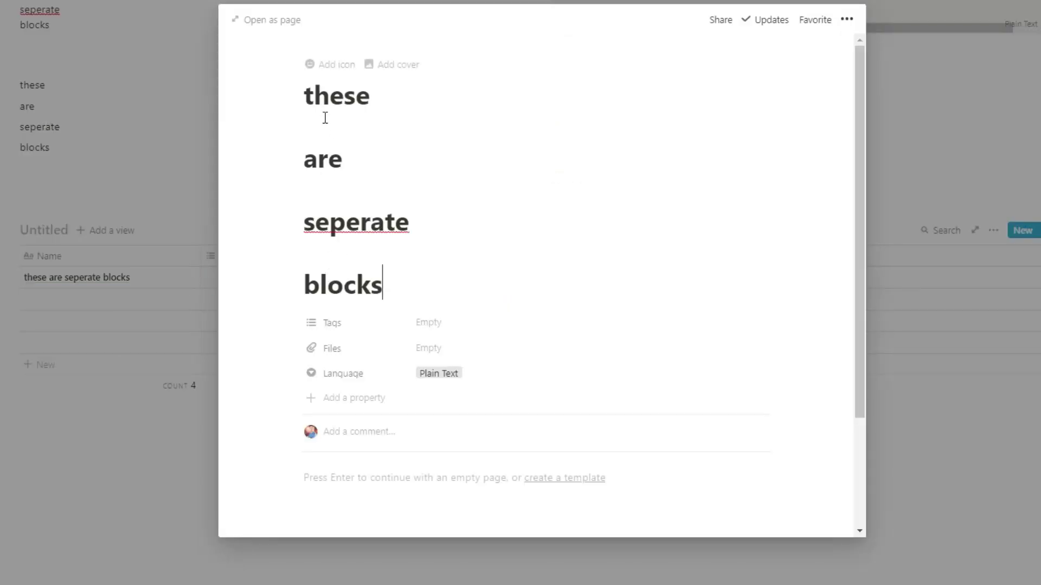
scroll(328, 271, down, 3)
scroll(328, 271, up, 3)
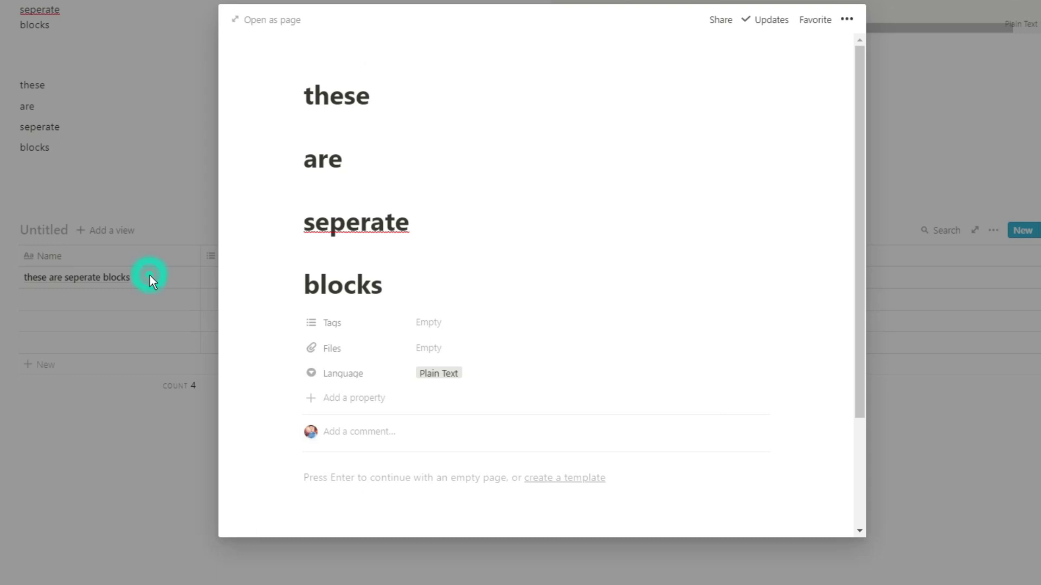
click(150, 276)
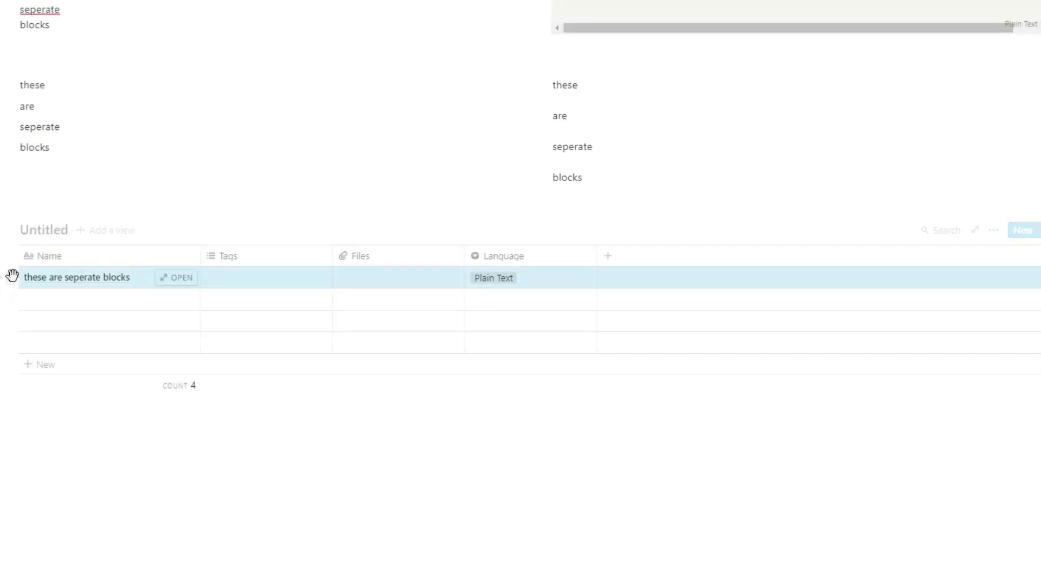
Pull the row out of the table onto the page and turn it into a JavaScript code block
drag(12, 276, 24, 219)
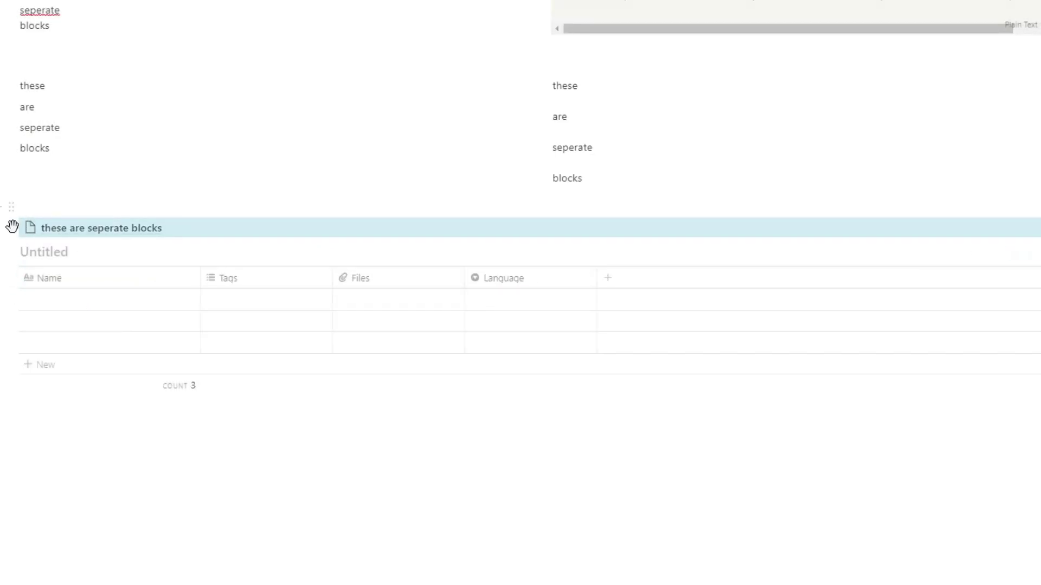
click(12, 226)
mouse_move(93, 199)
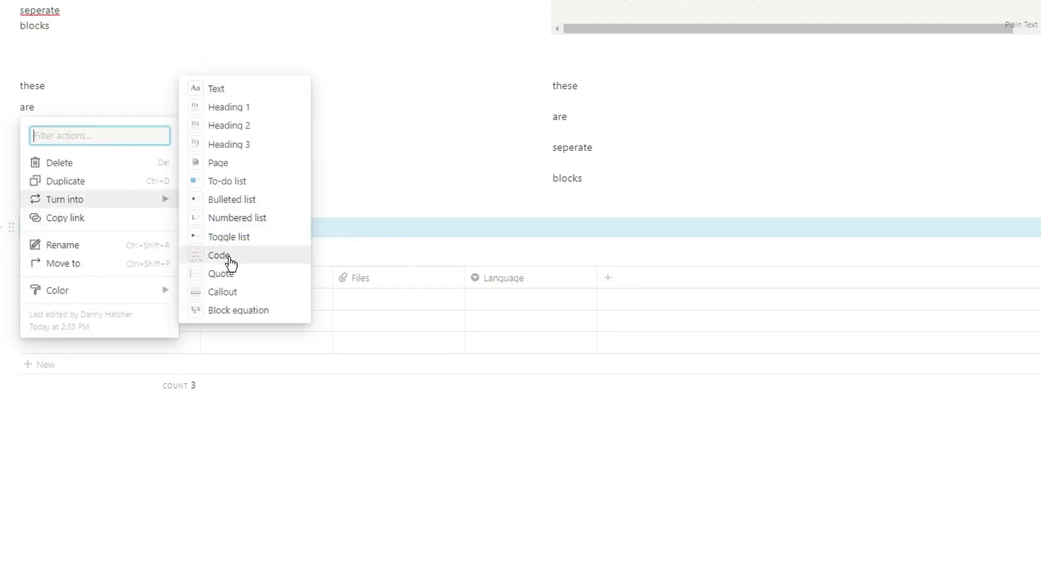
click(230, 259)
click(223, 206)
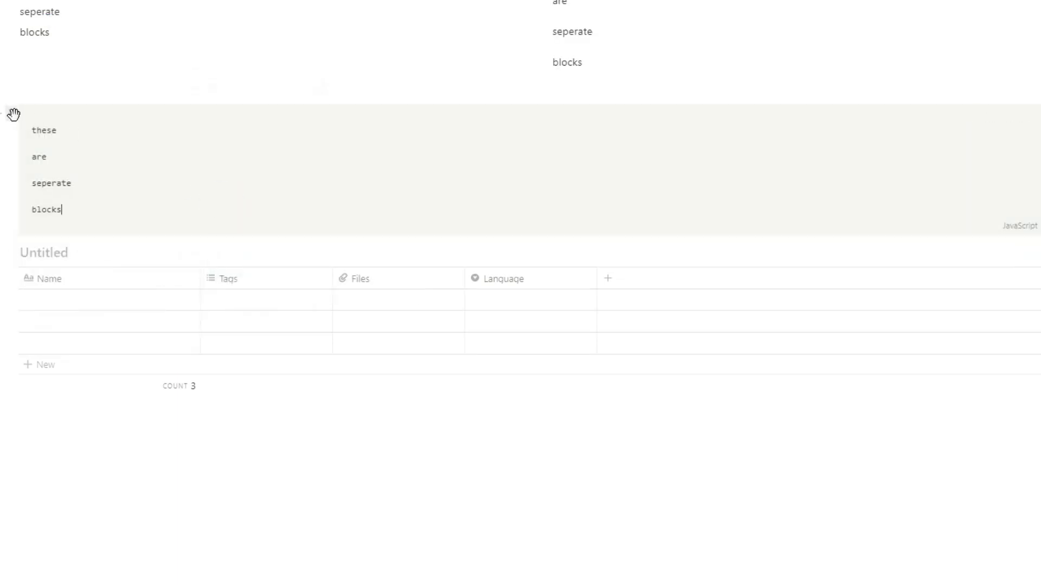
Drag the JavaScript code block back into the Untitled table as an untitled row and preview it
drag(13, 114, 44, 297)
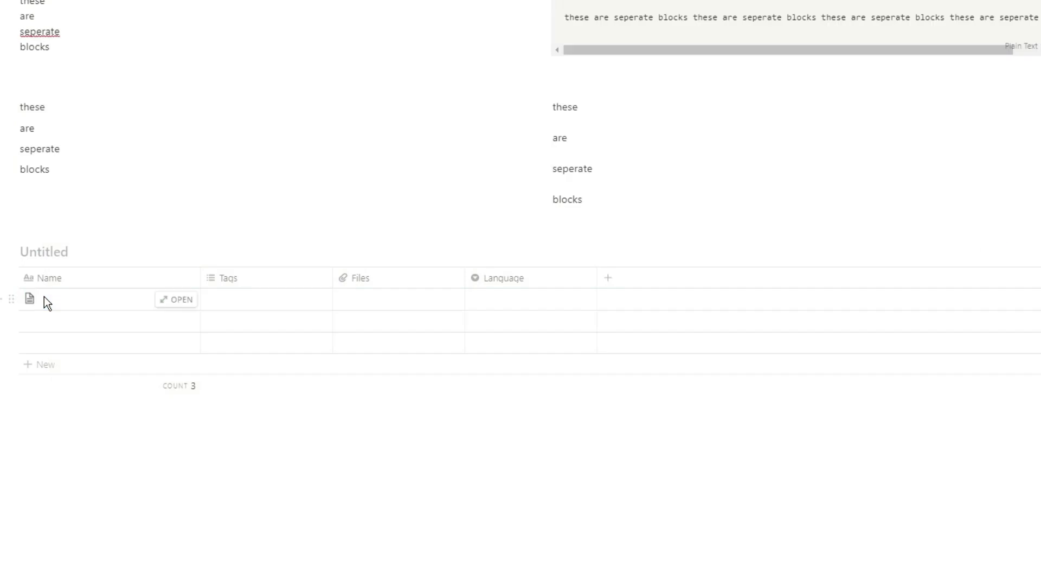
click(186, 305)
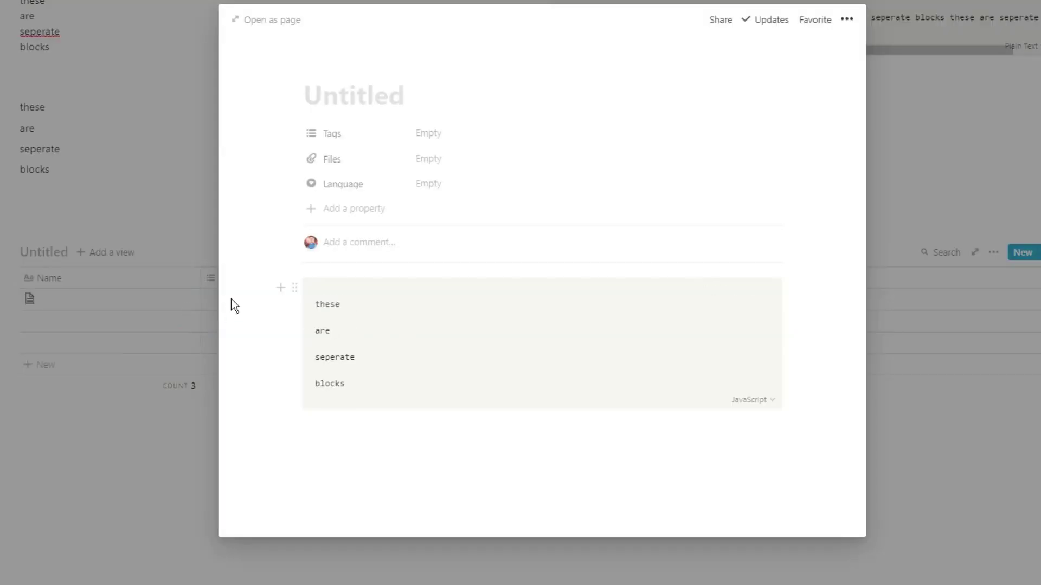
click(171, 281)
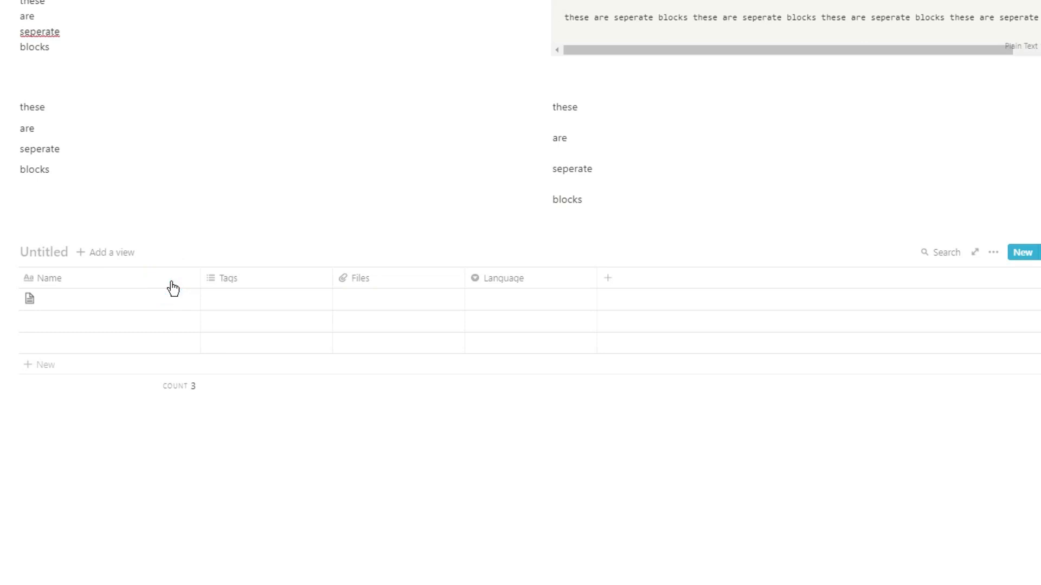